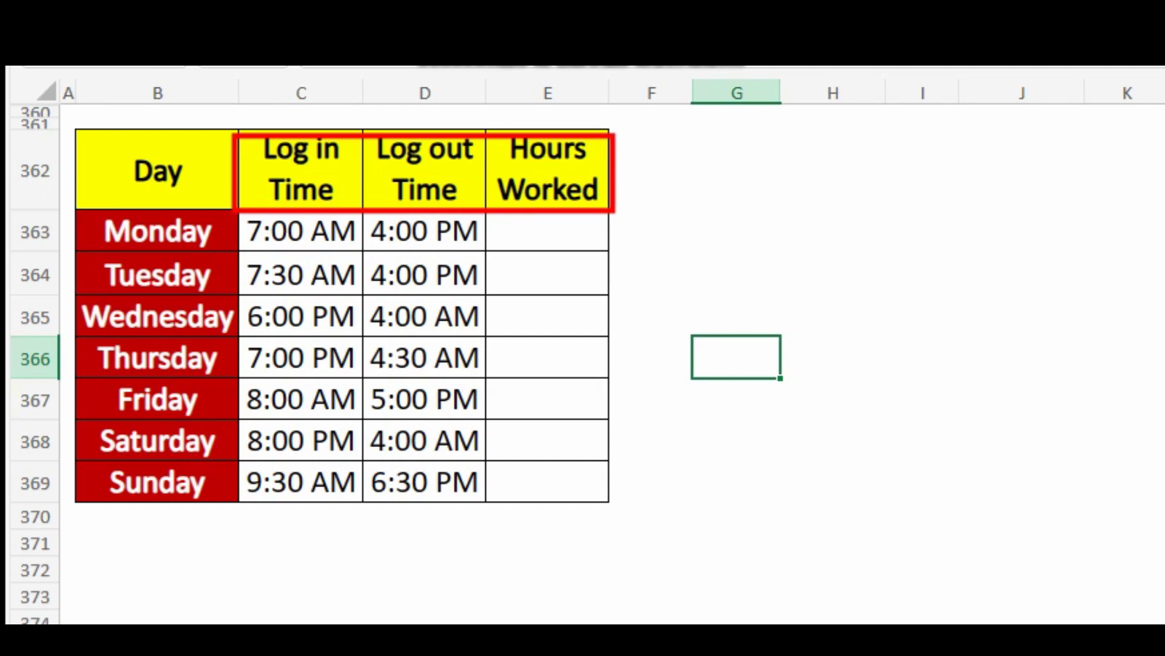
Enter =(D363-C363) in E363 to get Monday's log-out minus log-in time (0.38).
click(736, 315)
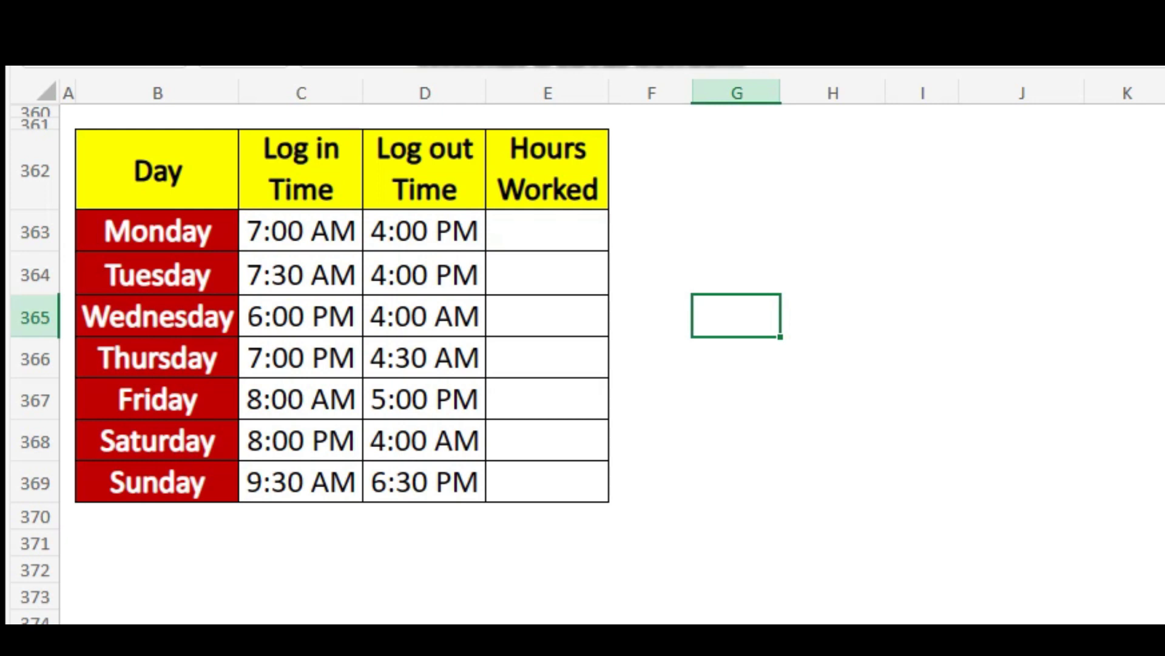
click(547, 230)
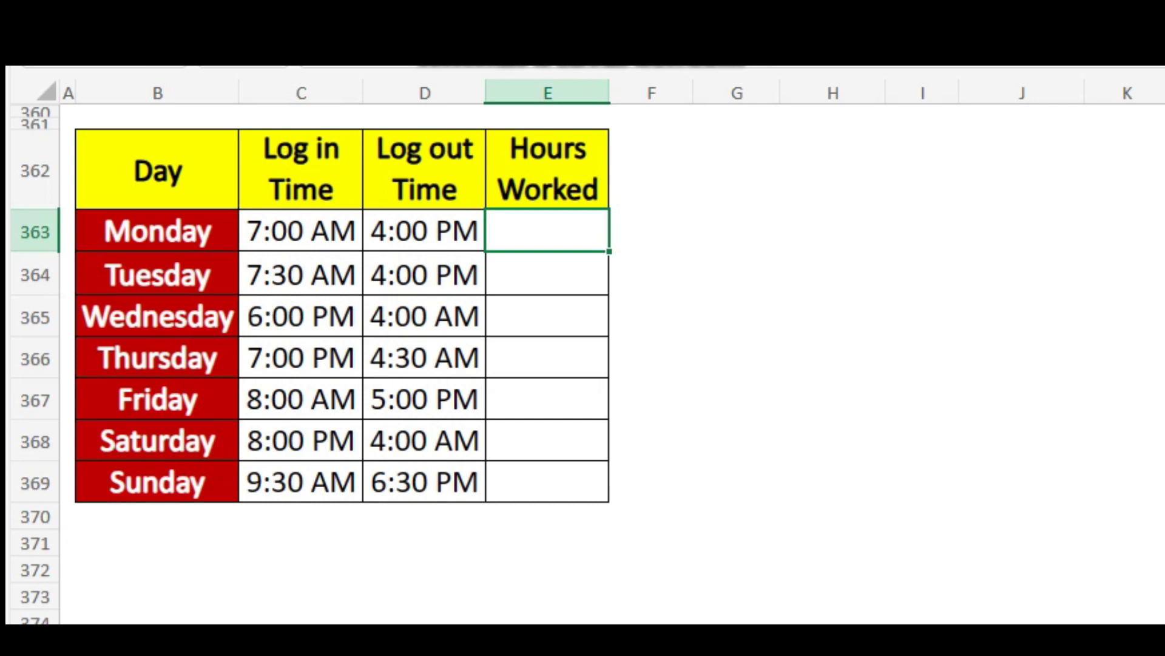
text(=()
click(424, 230)
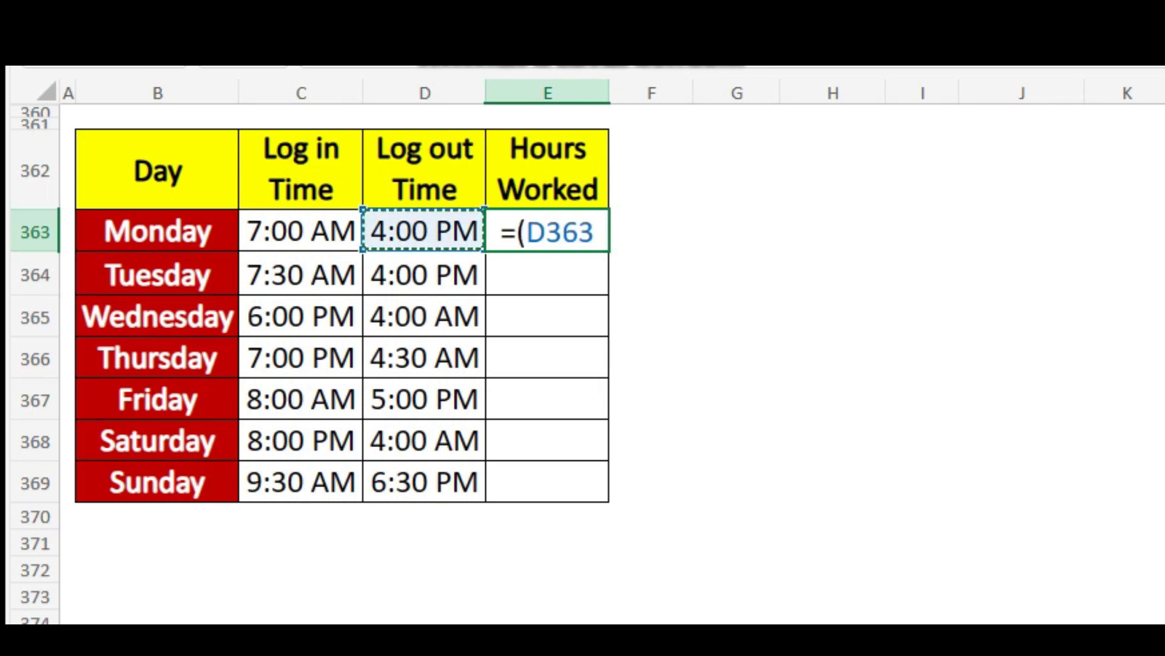
text(-)
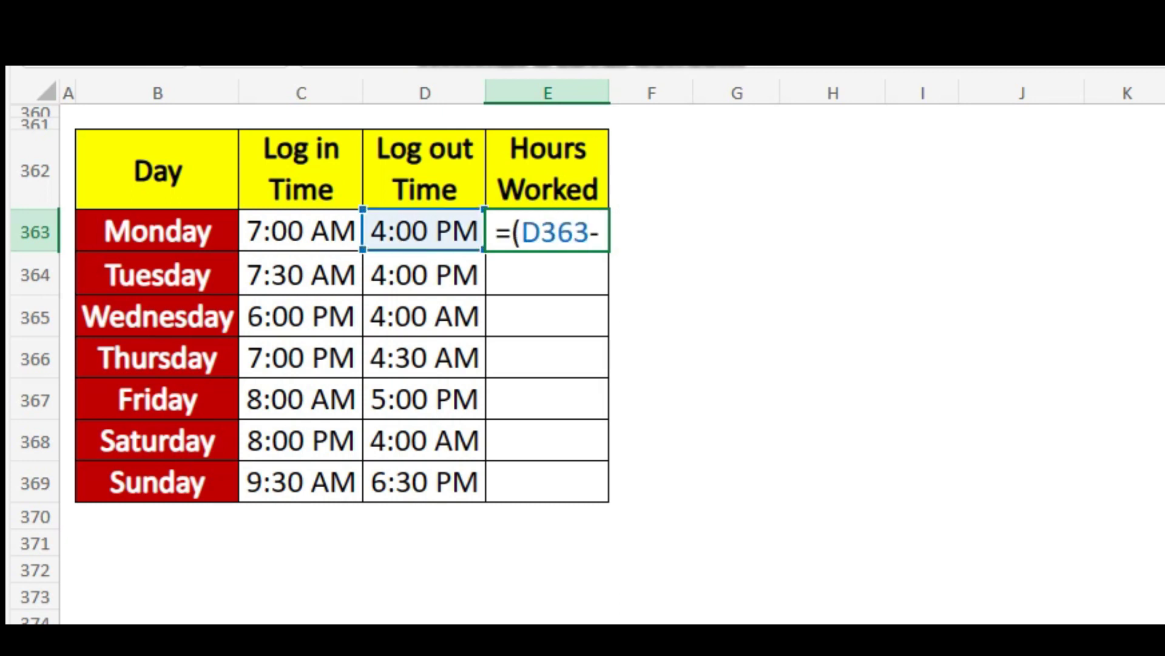
click(301, 231)
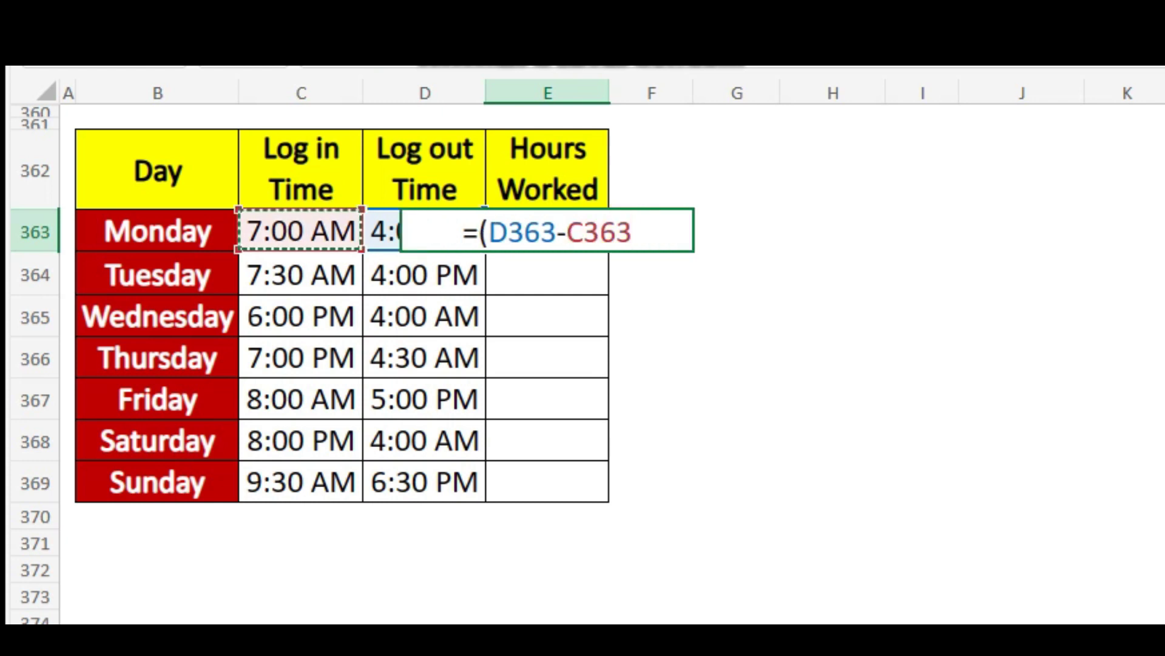
text())
key(Return)
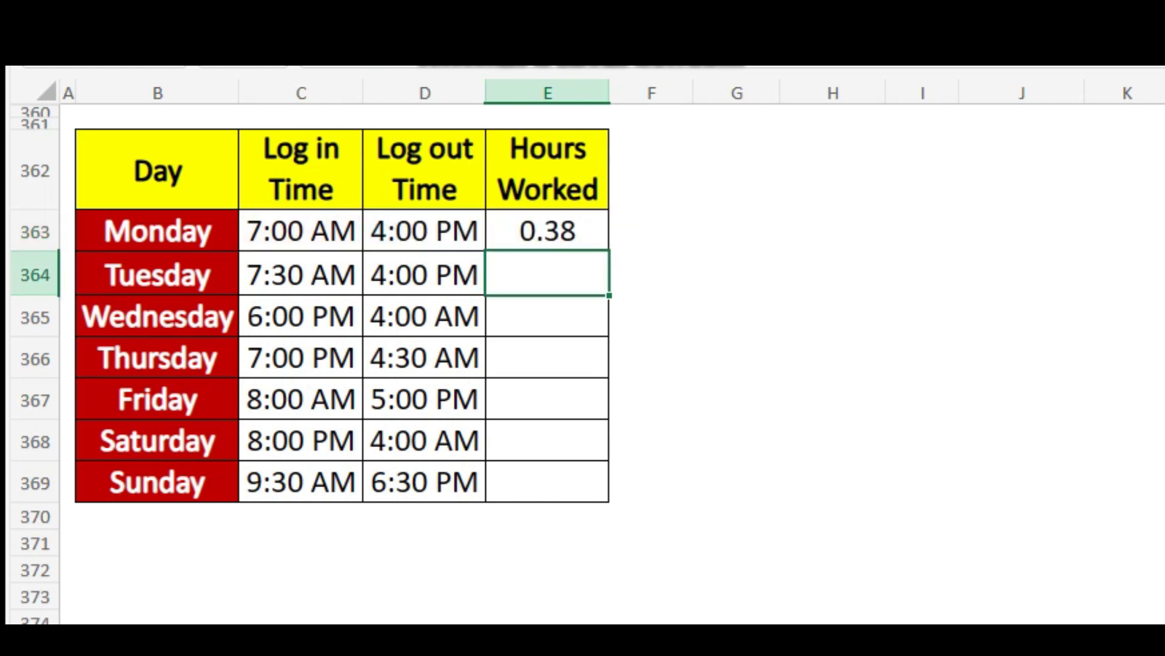
Append *24 to the E363 formula so Monday shows 9.00 hours.
click(546, 230)
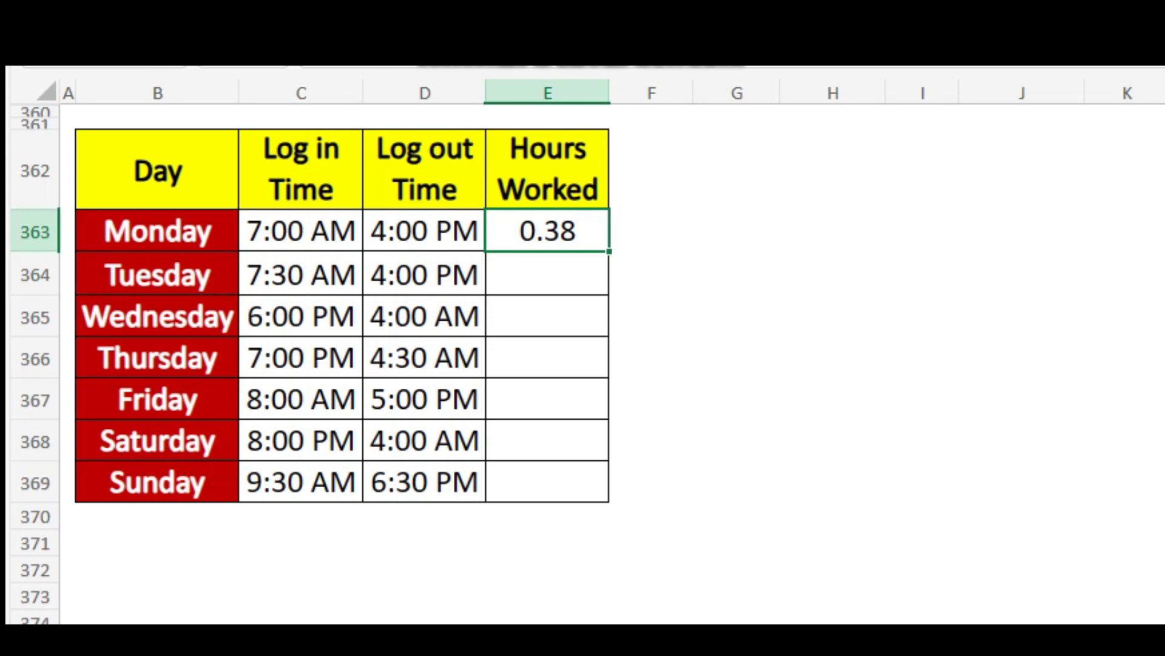
key(F2)
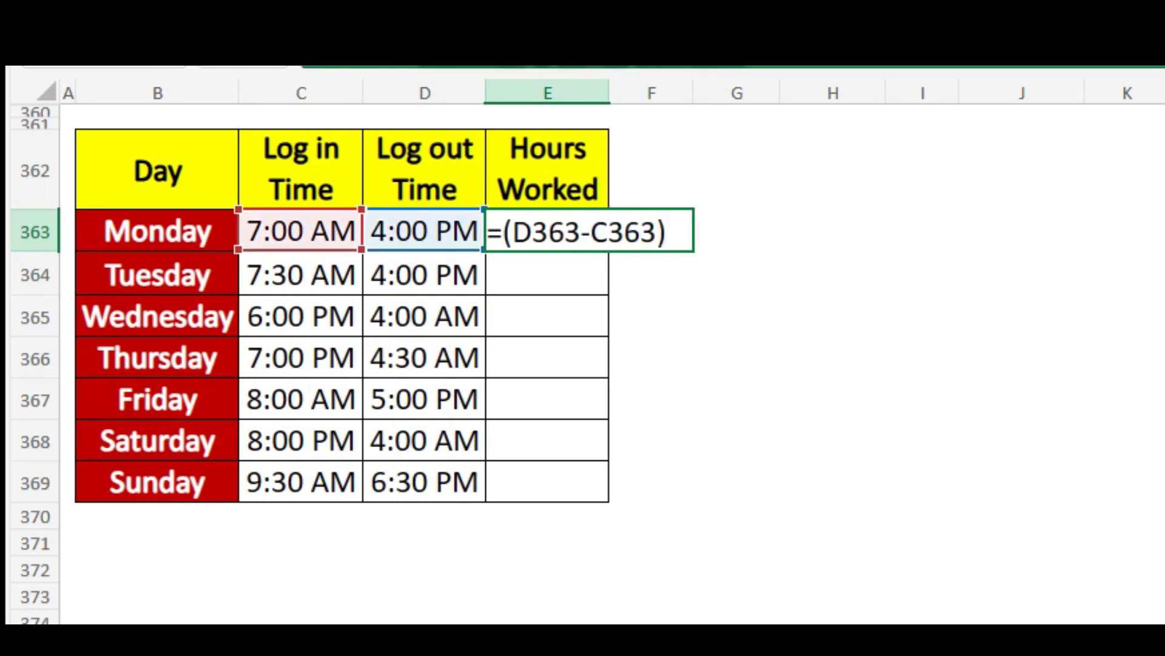
text(*24)
key(Return)
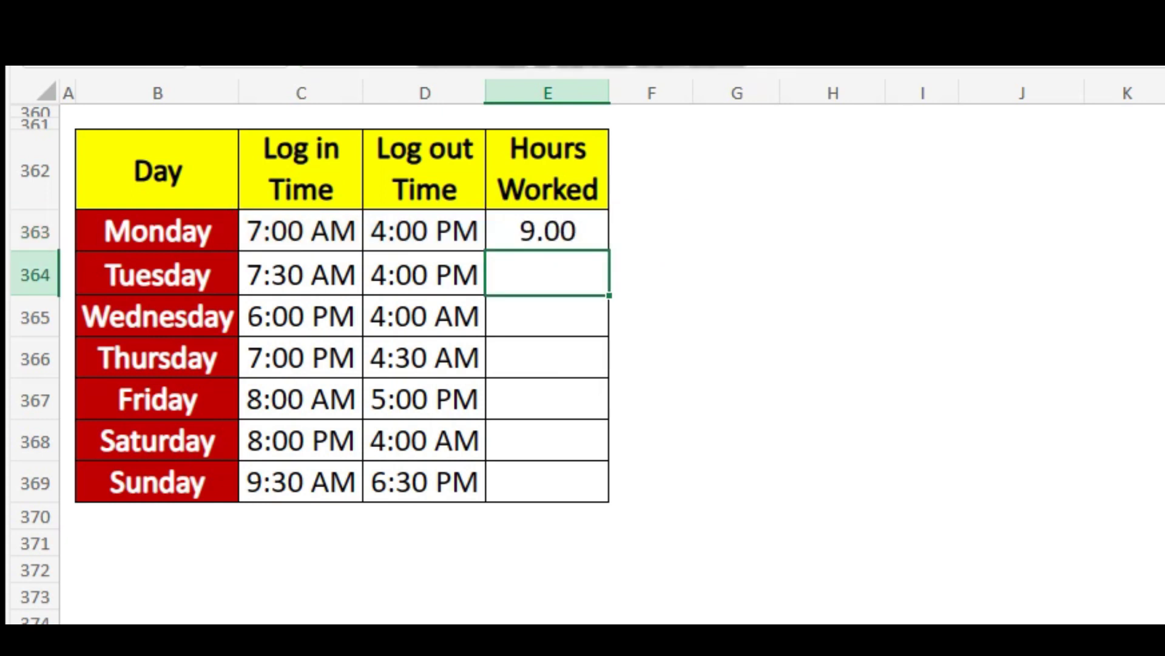
Keep E363 in Number format and fill its formula down through Sunday's row E369.
key(Up)
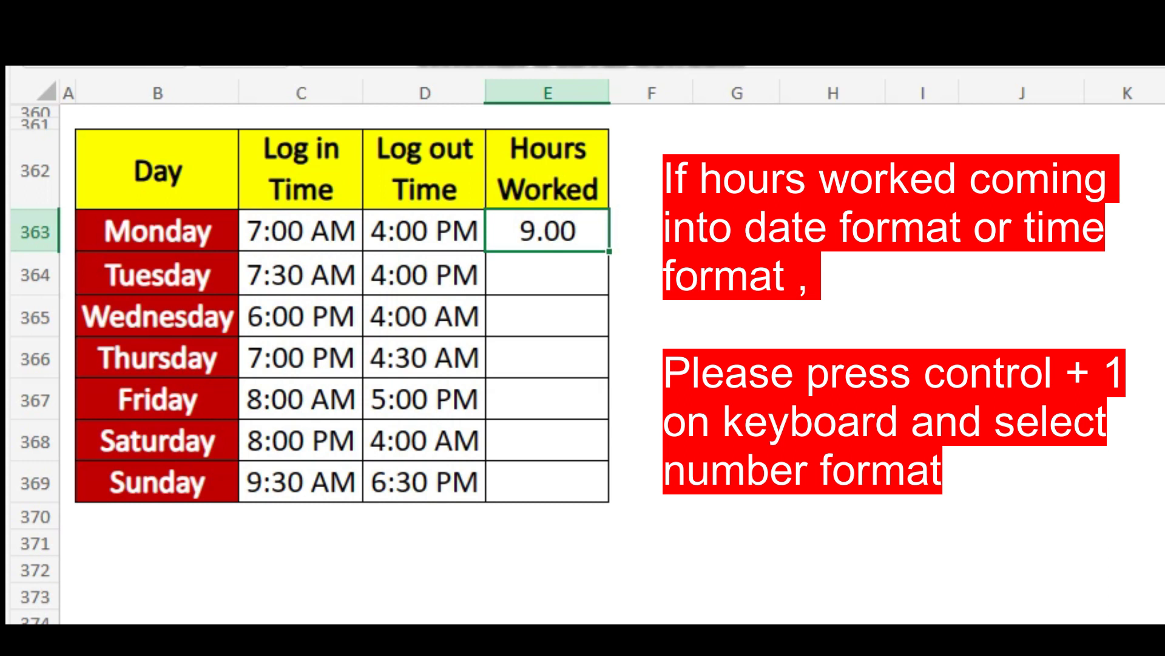
key(ctrl+1)
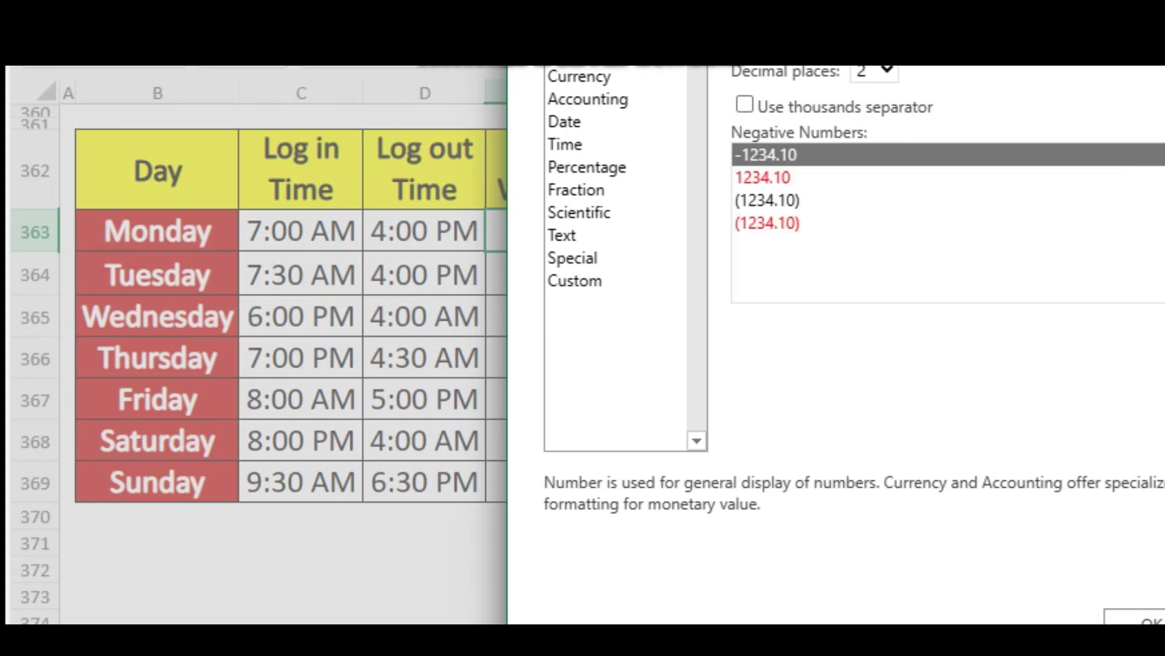
key(Return)
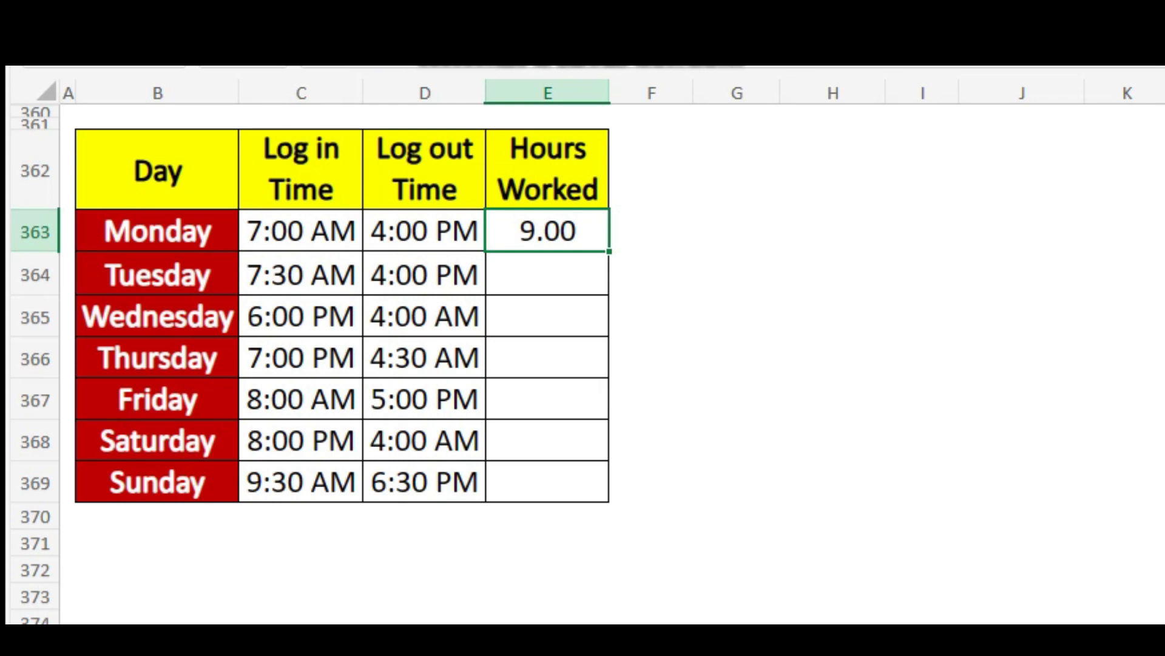
key(shift+Down)
key(shift+Down)
key(shift+Down)
key(shift+Down)
key(shift+Down)
key(shift+Down)
key(ctrl+d)
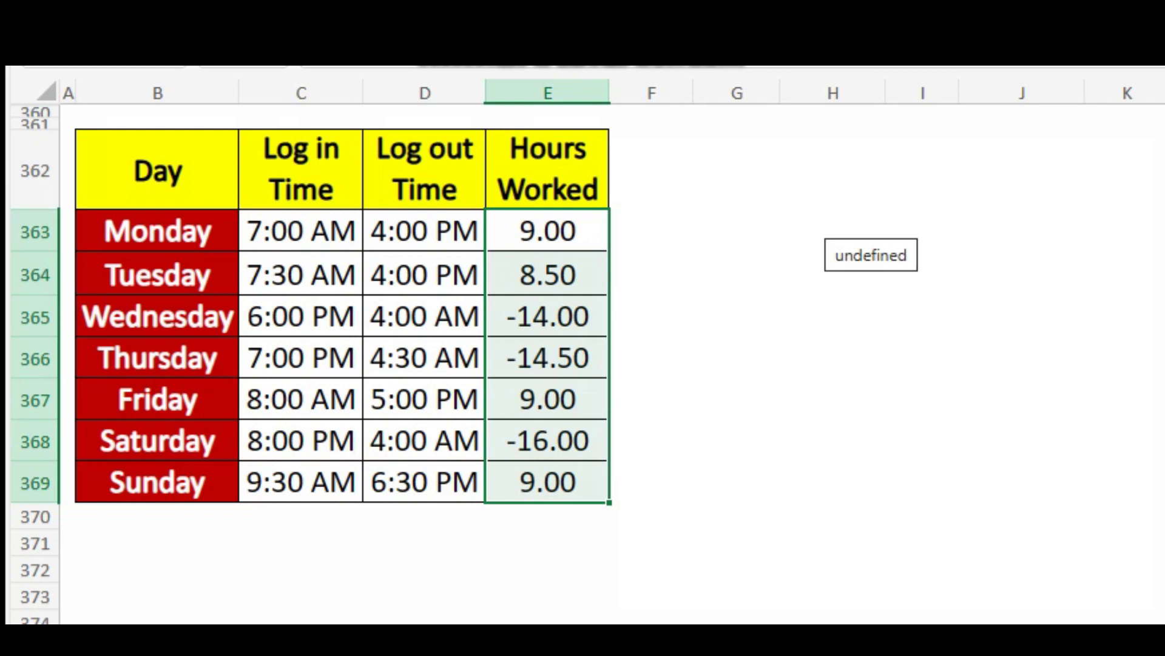
Point out Monday's 4:00 PM log-out and Wednesday's 6:00 PM overnight log-in, then select E363:E369.
click(736, 357)
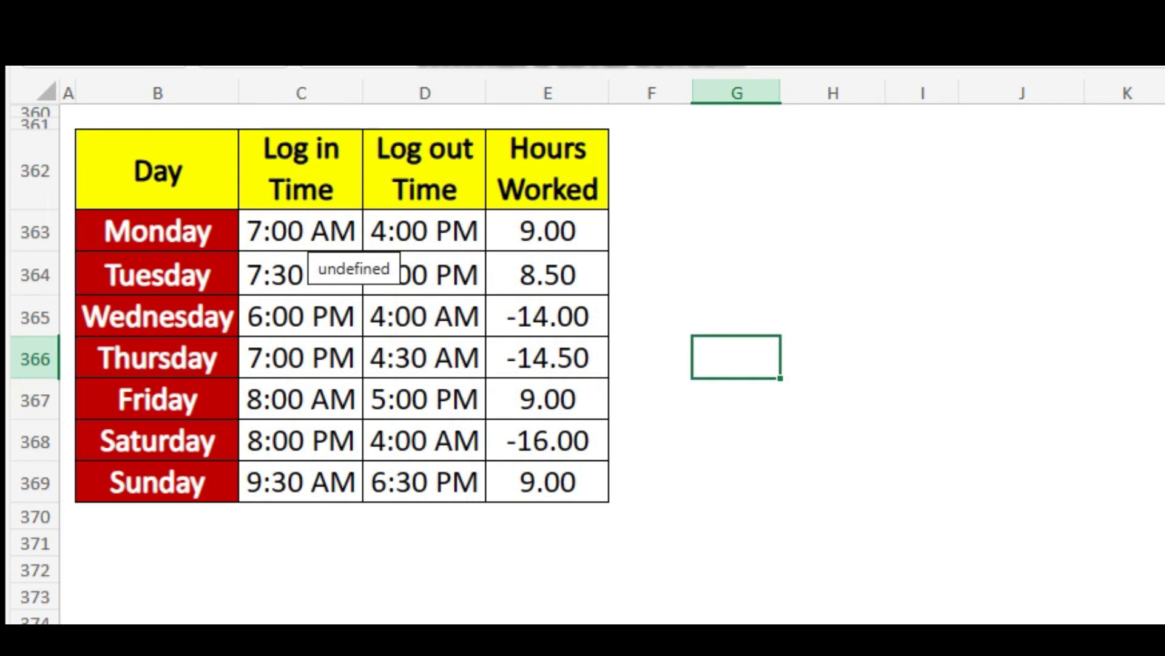
click(425, 231)
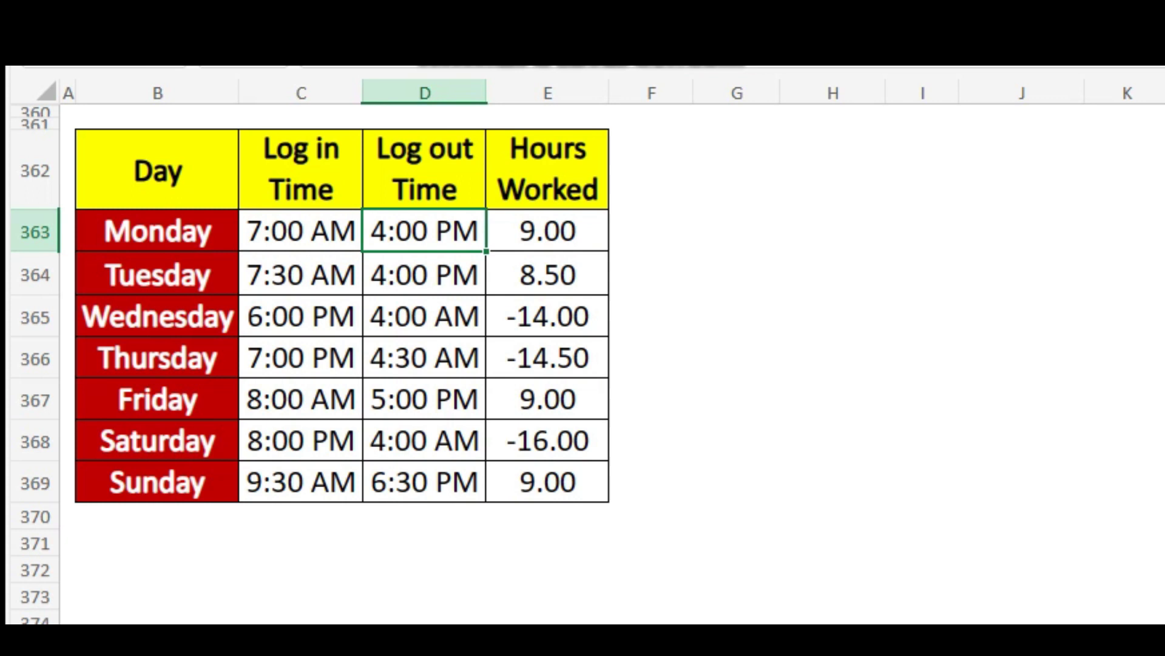
click(301, 316)
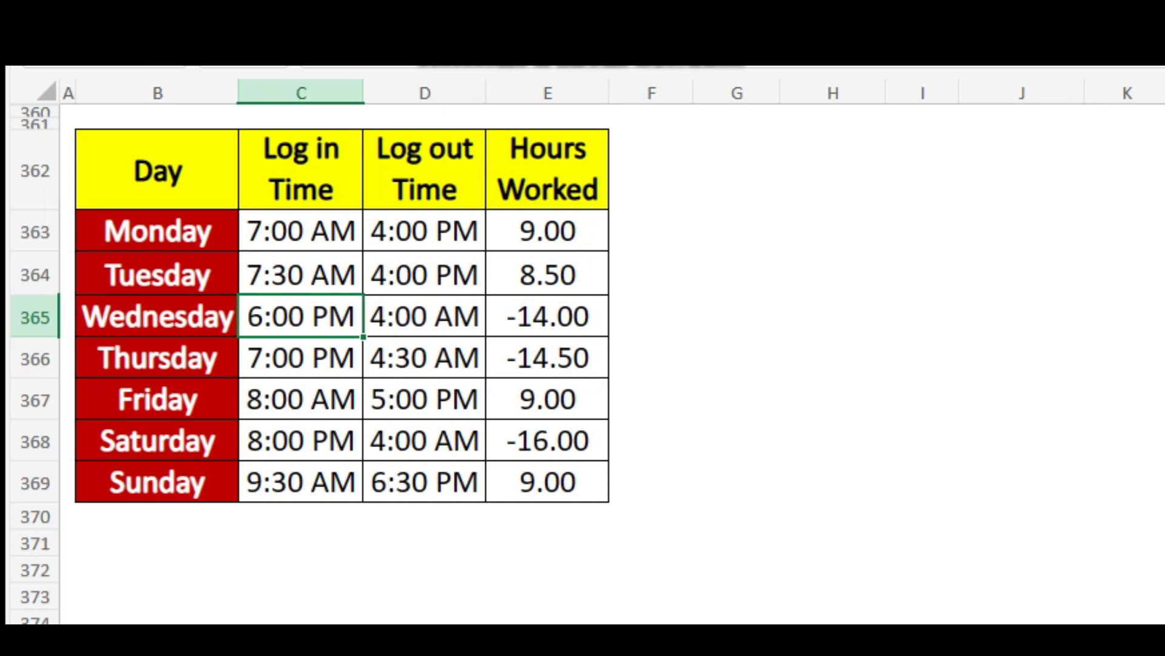
drag(548, 230, 548, 481)
Clear the Hours Worked values and begin =IF(D363>C363, in E363.
key(Delete)
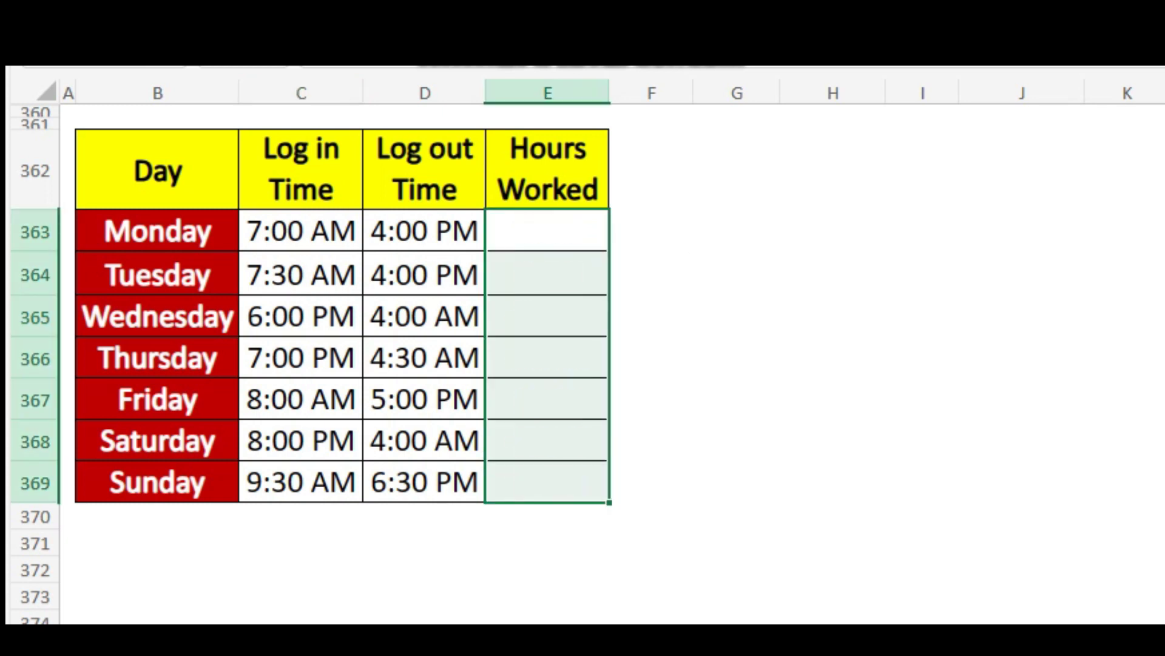
click(540, 240)
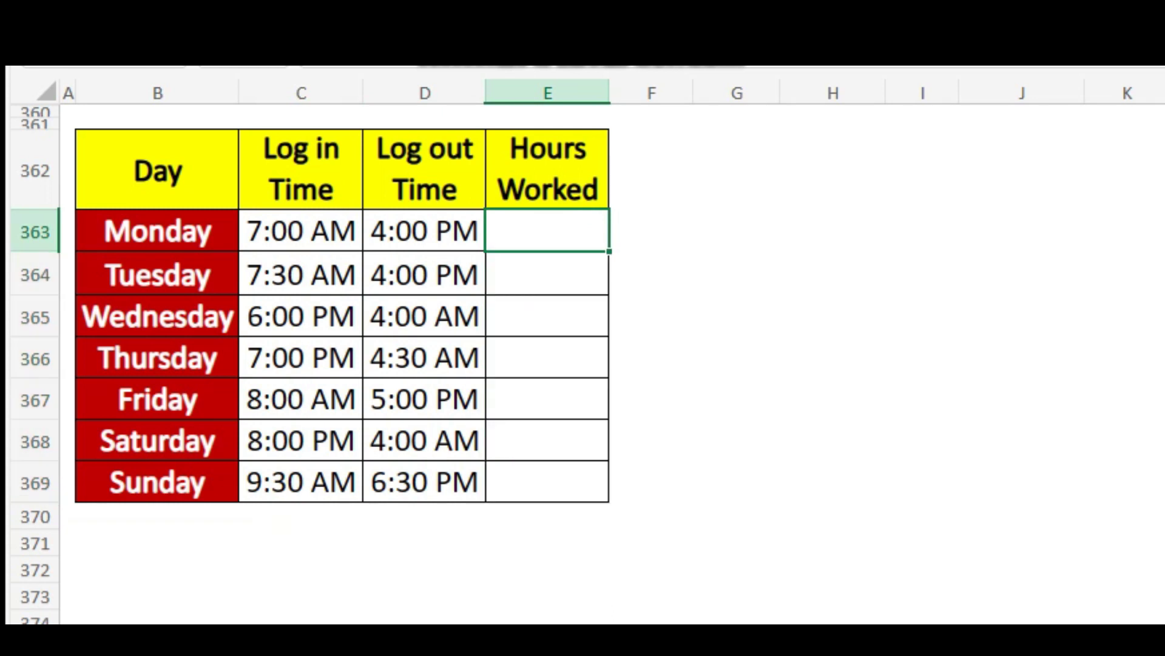
text(=if)
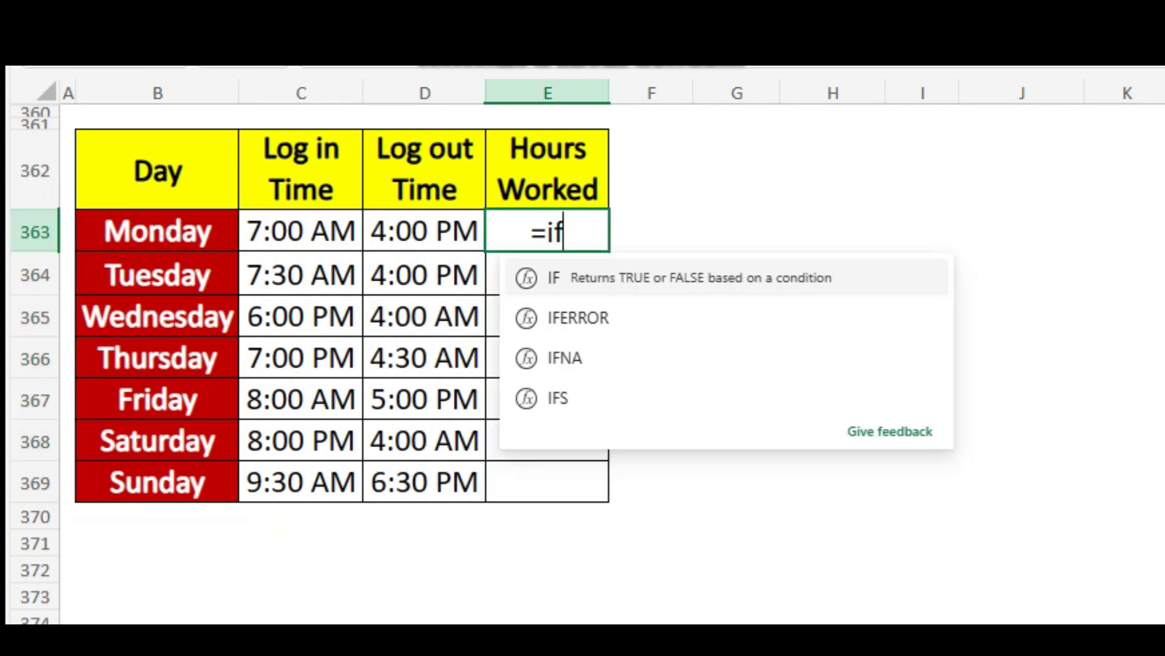
key(Tab)
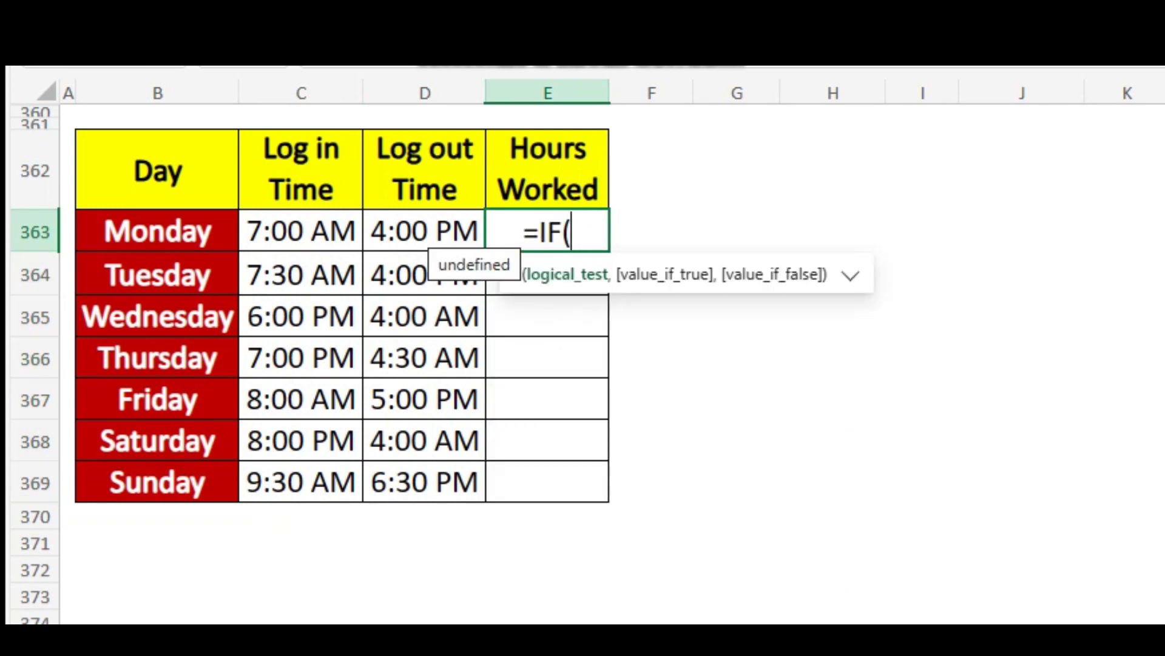
click(425, 231)
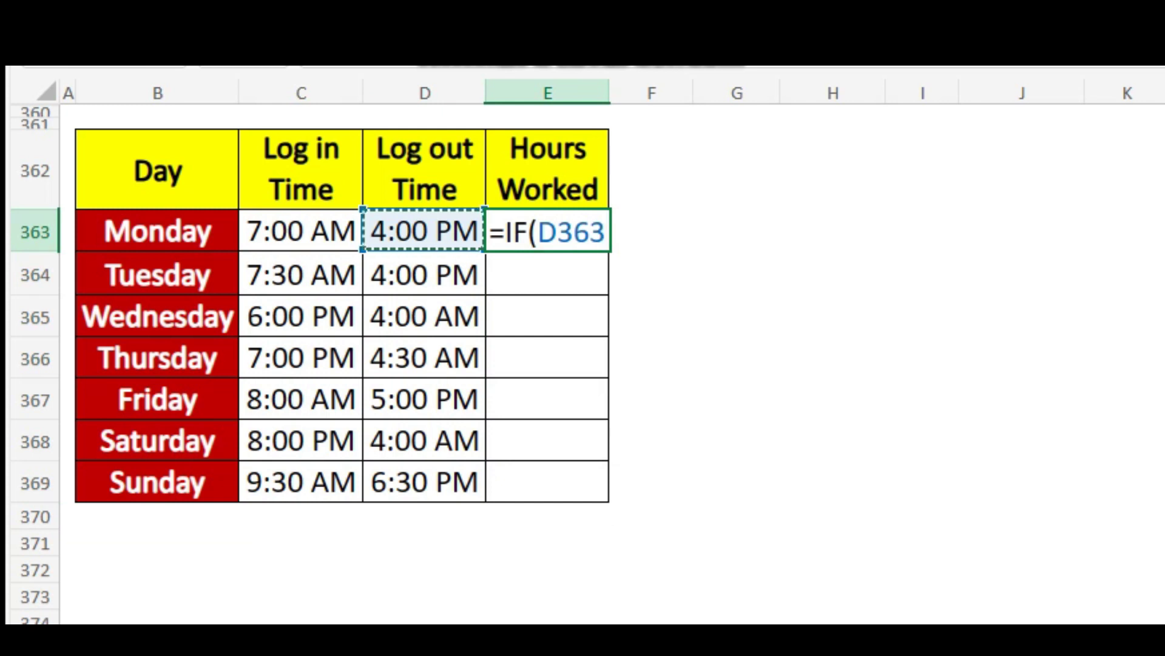
text(>)
click(300, 231)
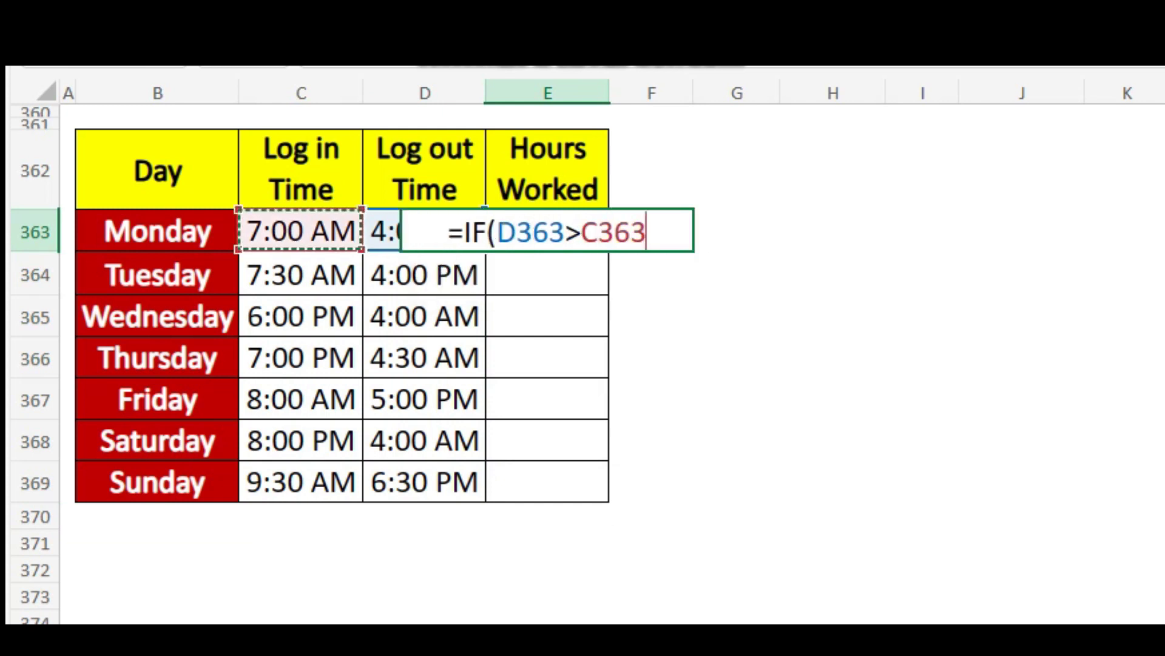
text(,()
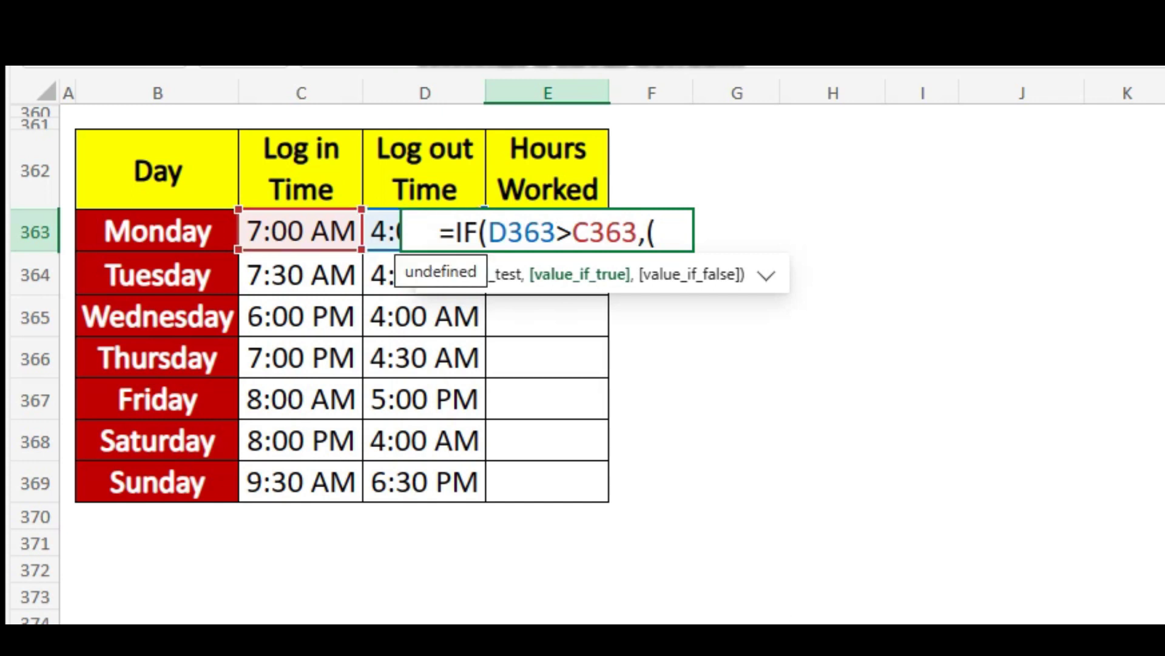
Add the same-day branch (D363-C363) and the overnight branch (D363-C363+1)*24.
click(381, 230)
text(-)
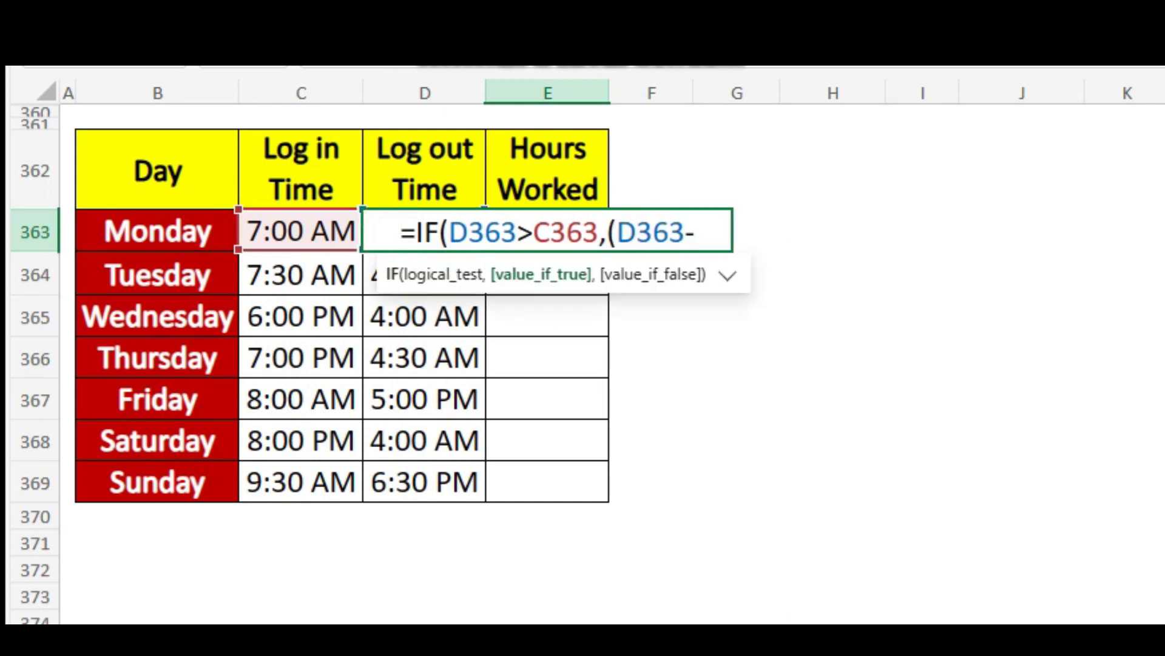
click(301, 230)
text())
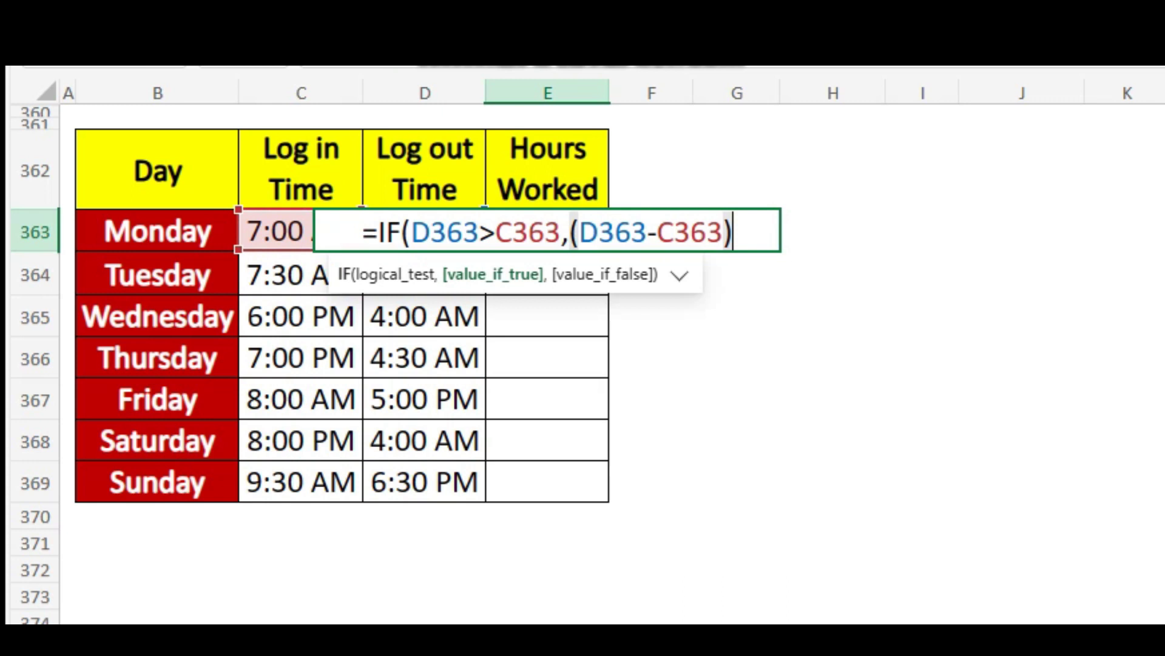
text(,()
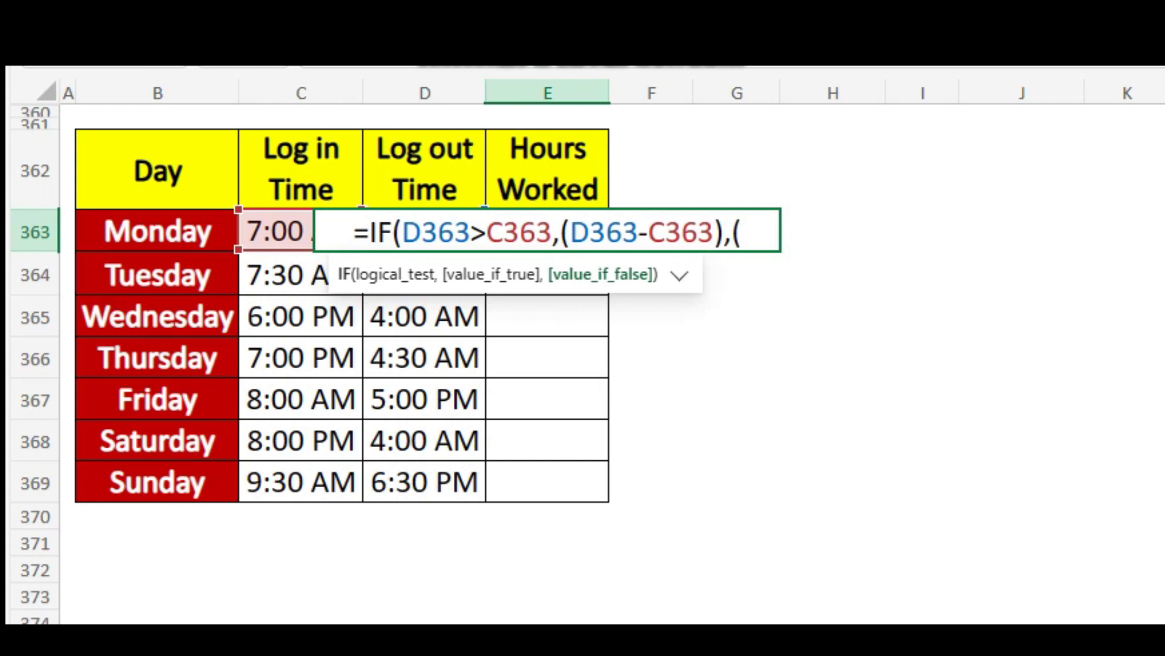
text(D363-)
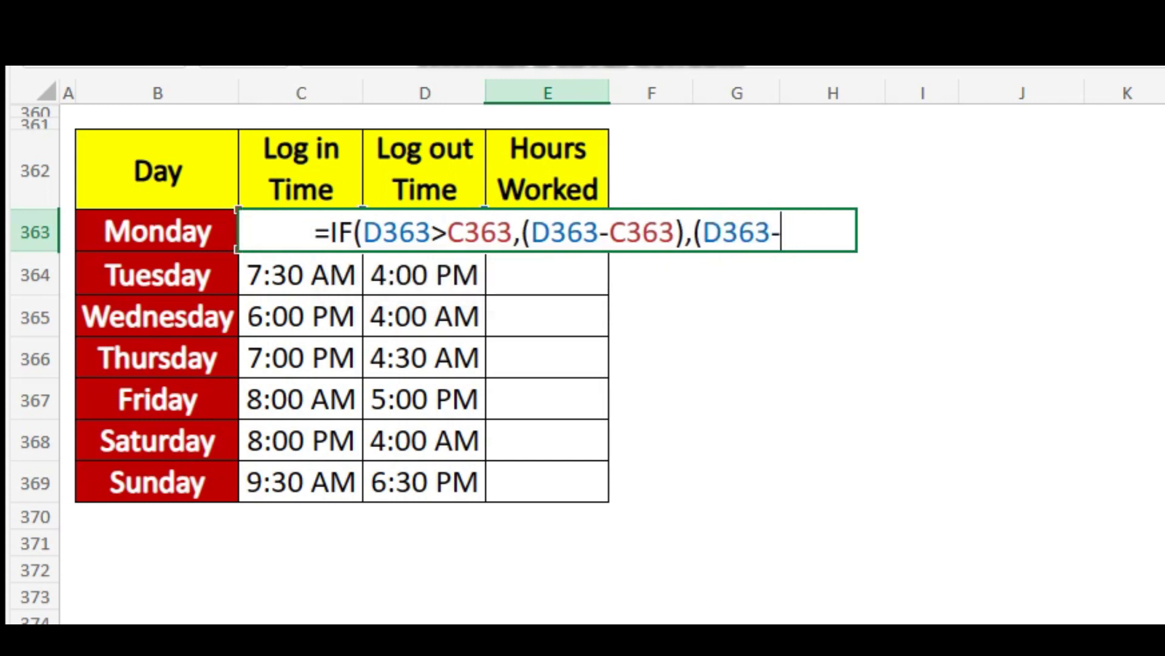
text(C363)
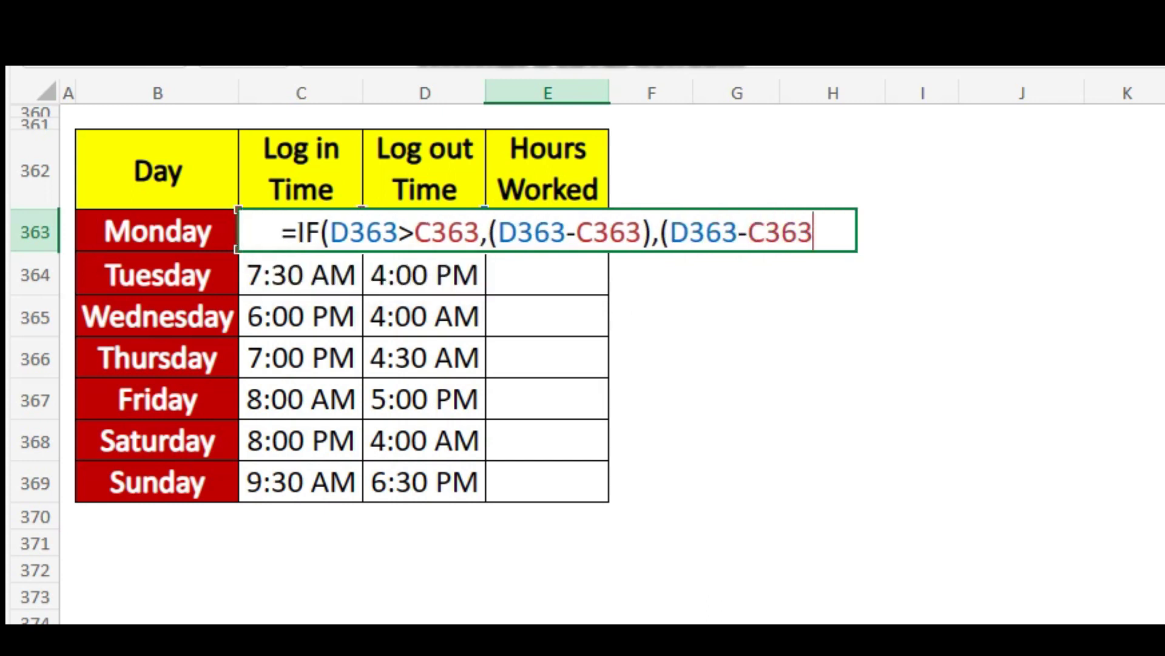
text(+)
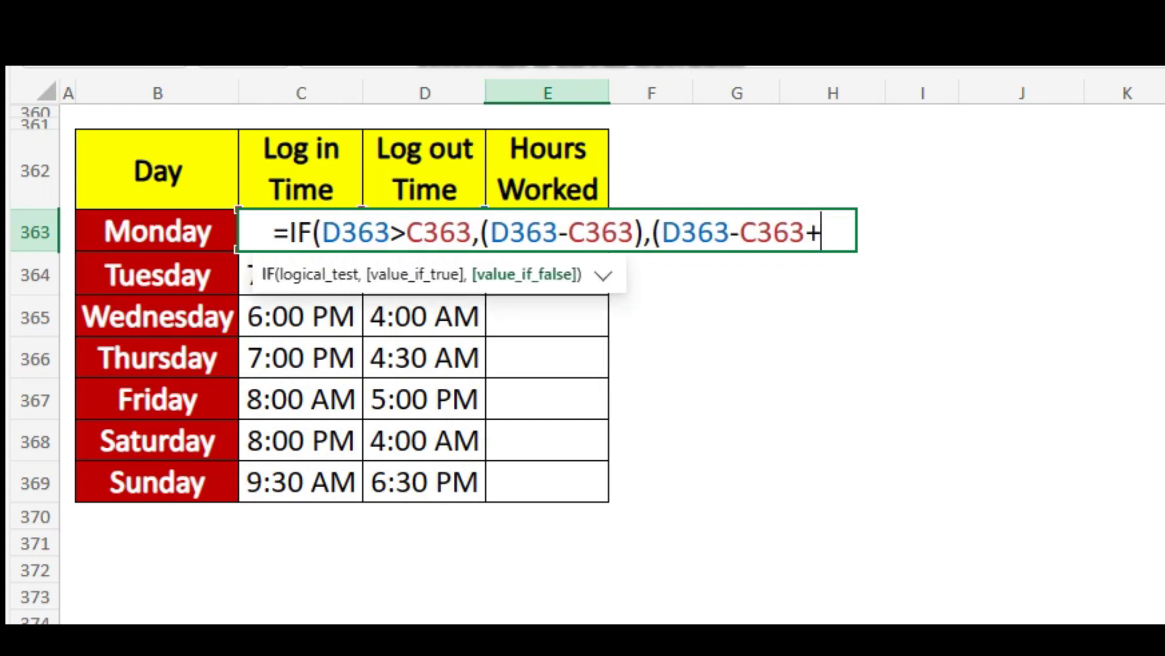
text(1)
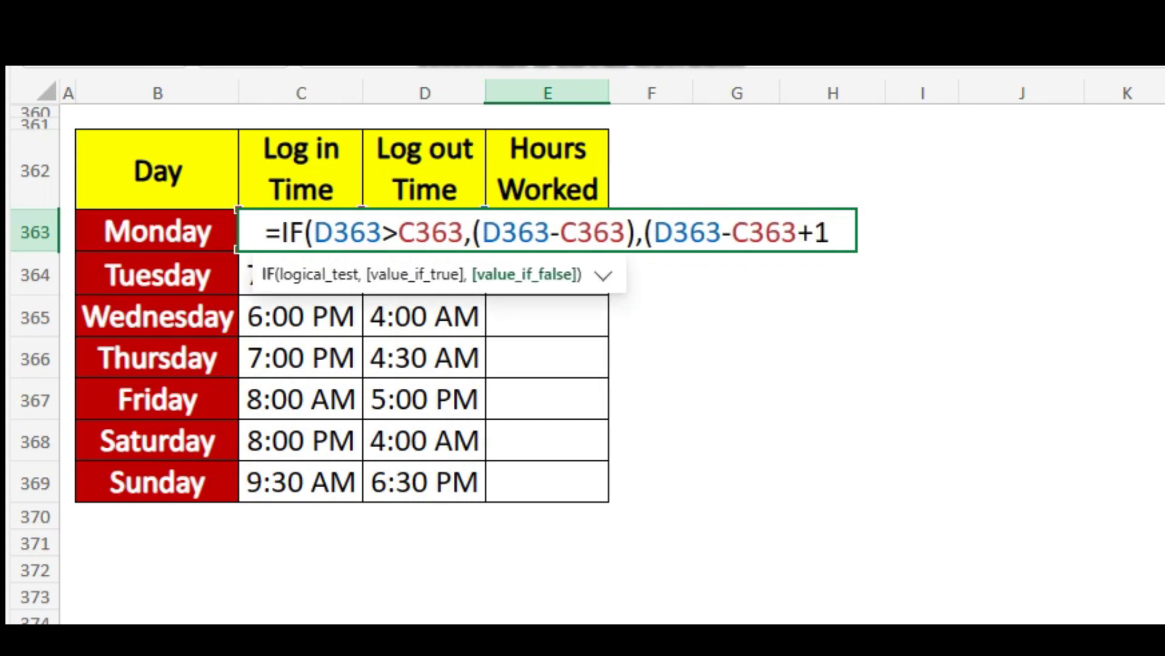
text())
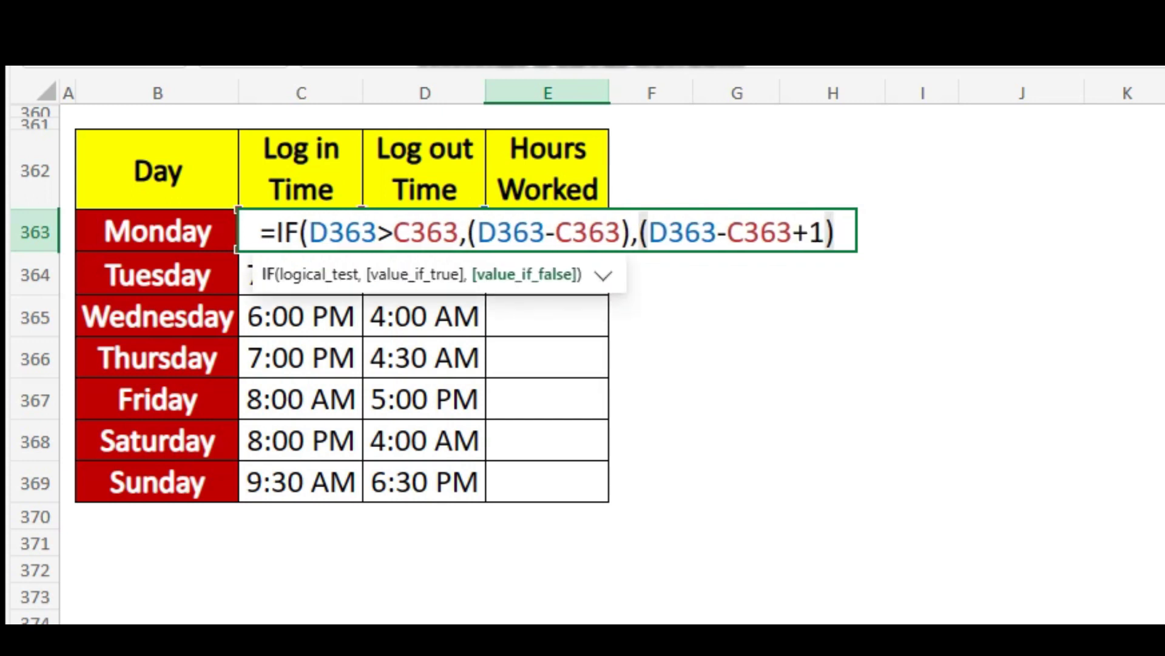
text(*24)
Add the missing parenthesis so the E363 formula ends +1))*24 and shows 9.00.
key(Return)
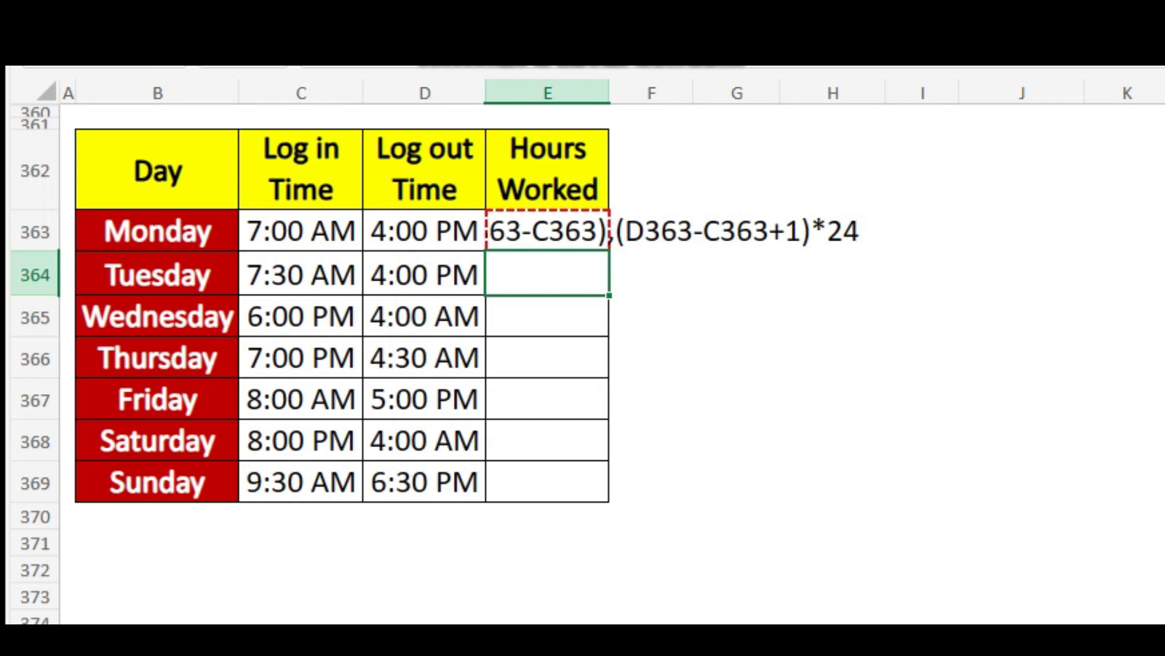
click(546, 231)
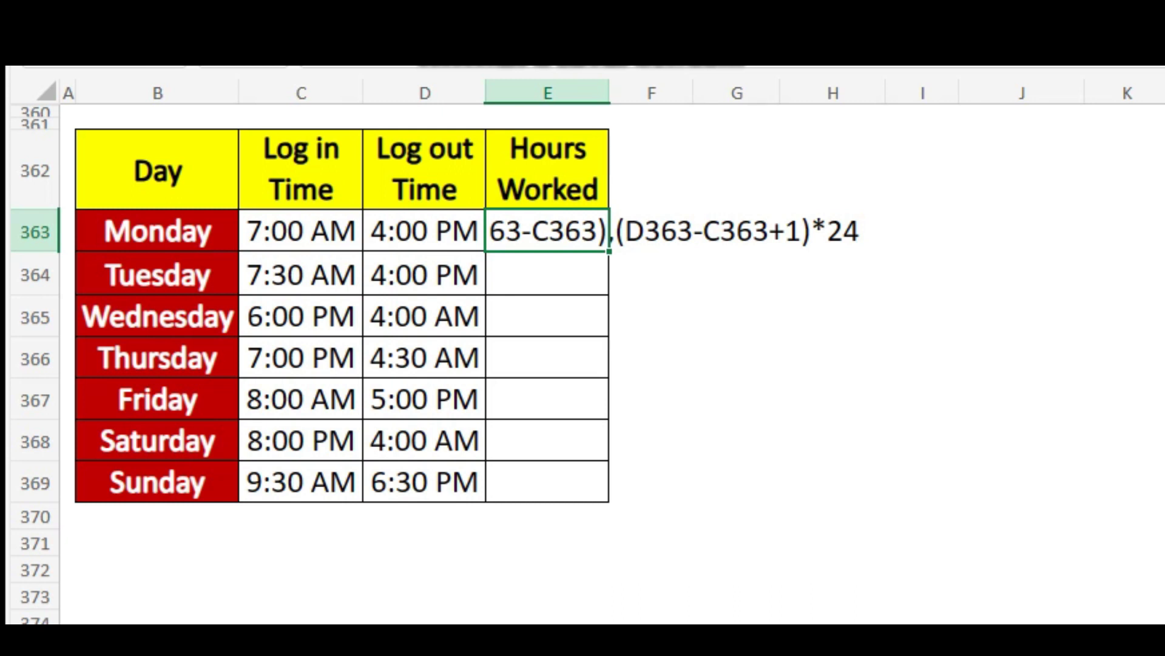
key(F2)
text())
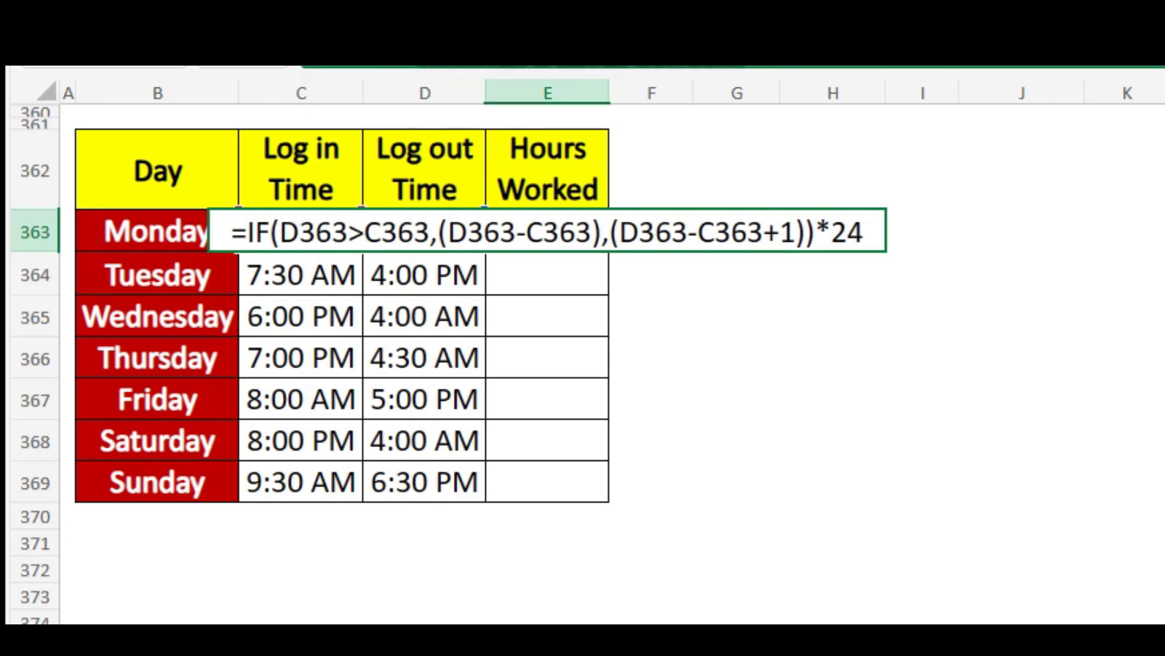
key(Return)
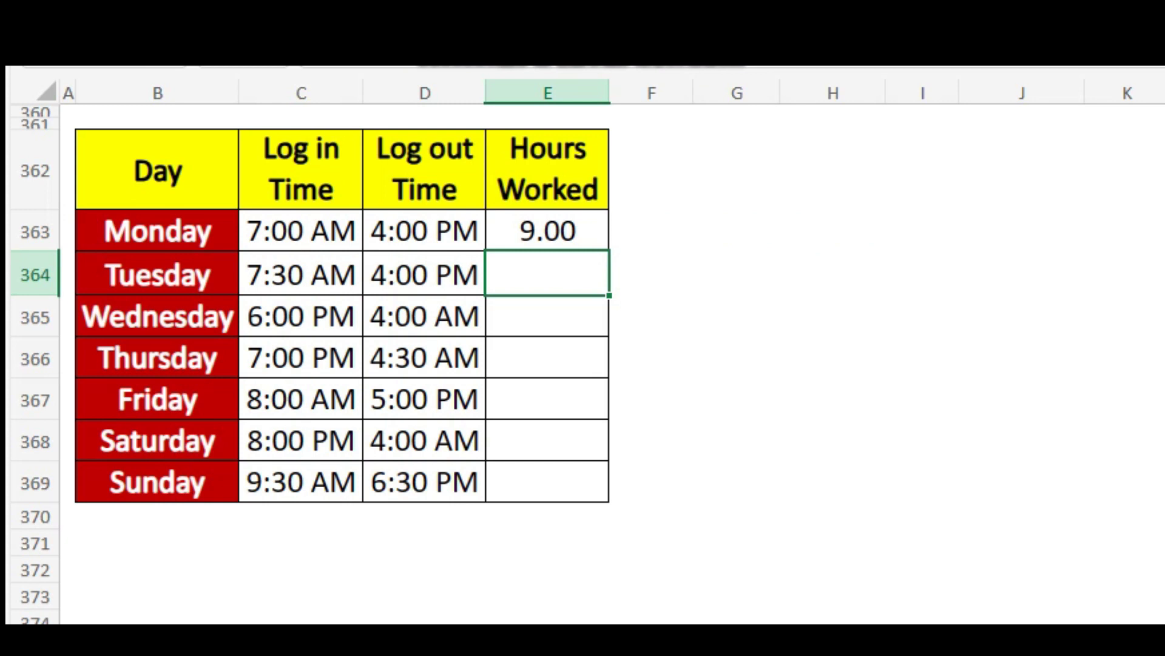
Fill the IF formula from E363 down to E369, giving positive hours for every day.
click(548, 230)
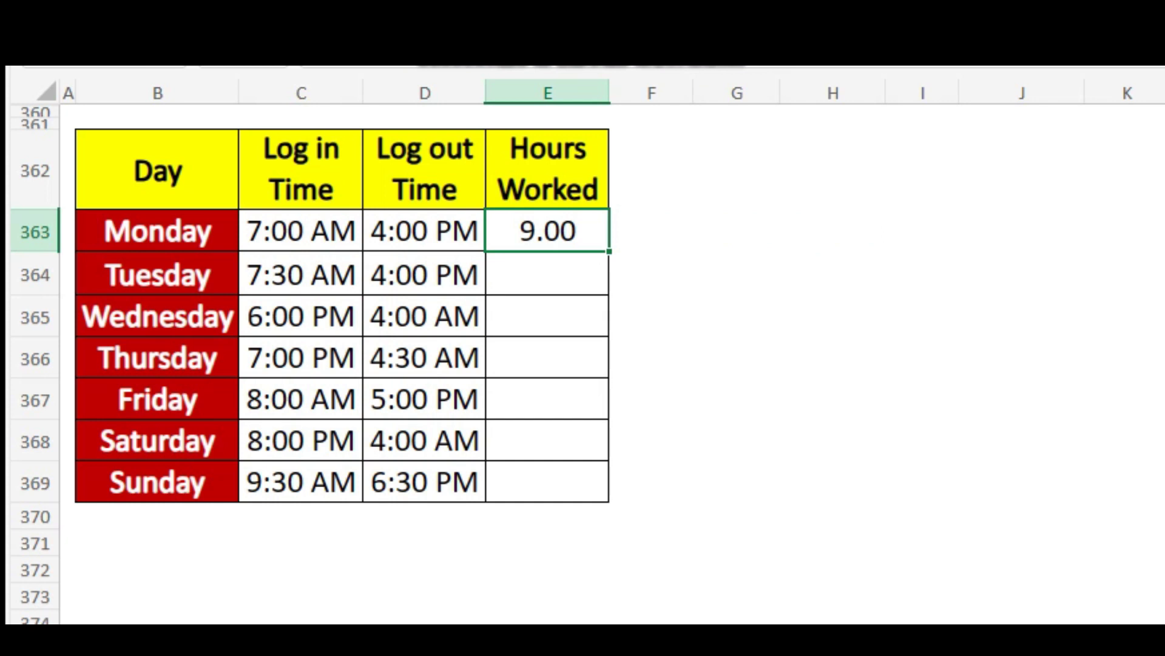
key(shift+Down)
key(shift+Down)
key(shift+Down)
key(shift+Down)
key(shift+Down)
key(shift+Down)
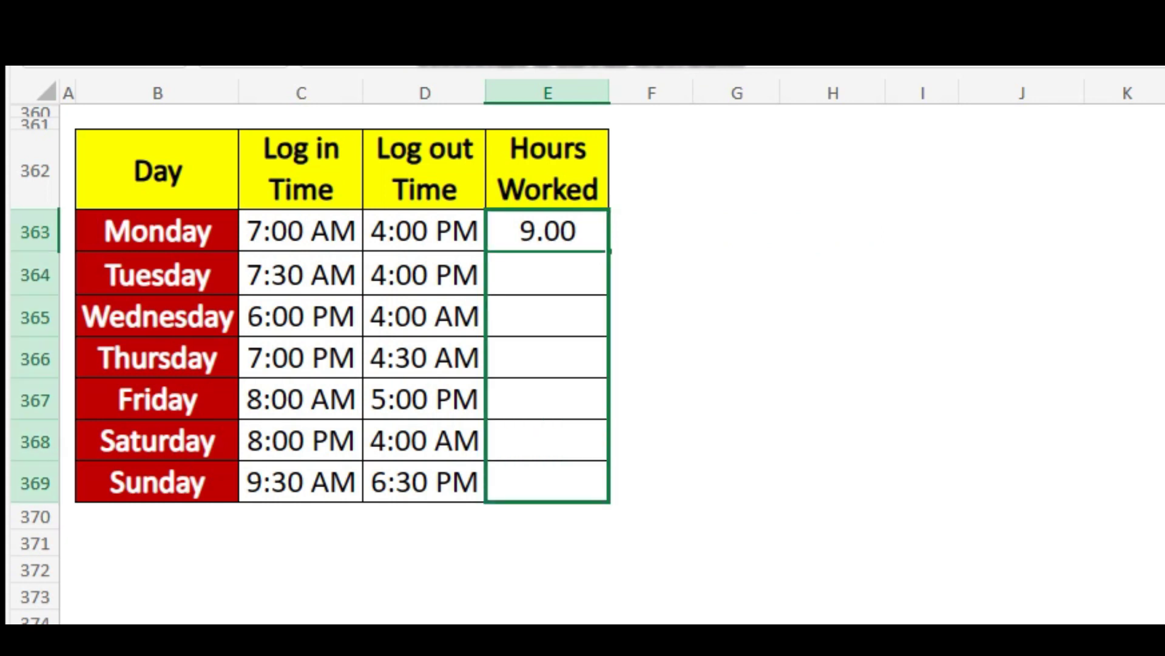
key(ctrl+d)
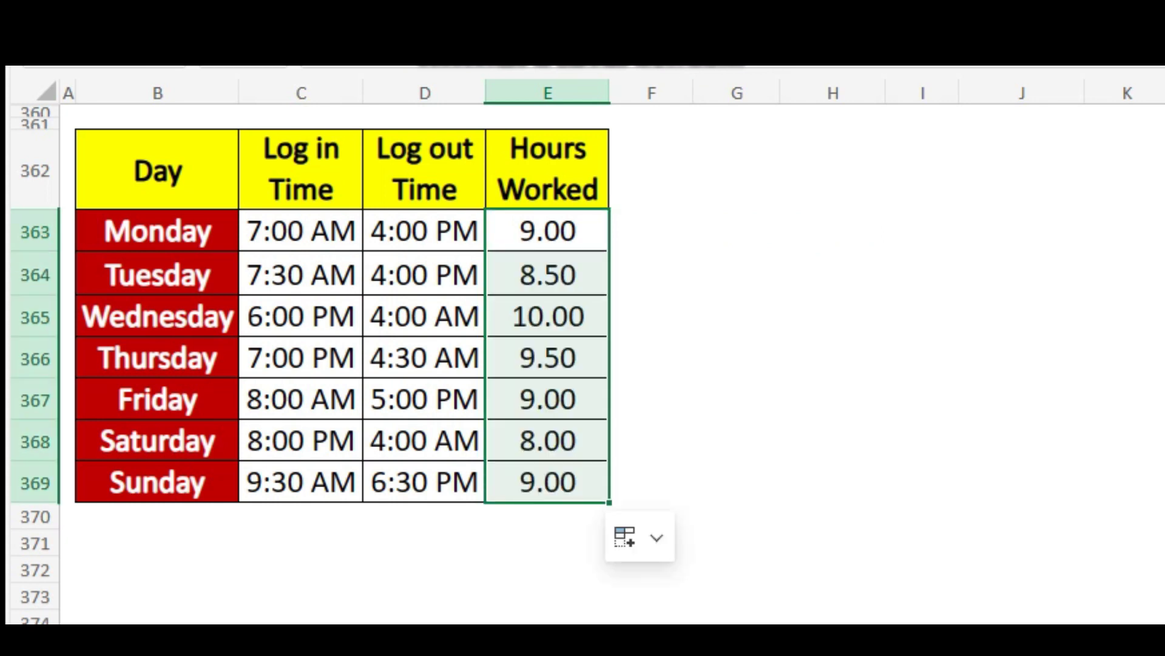